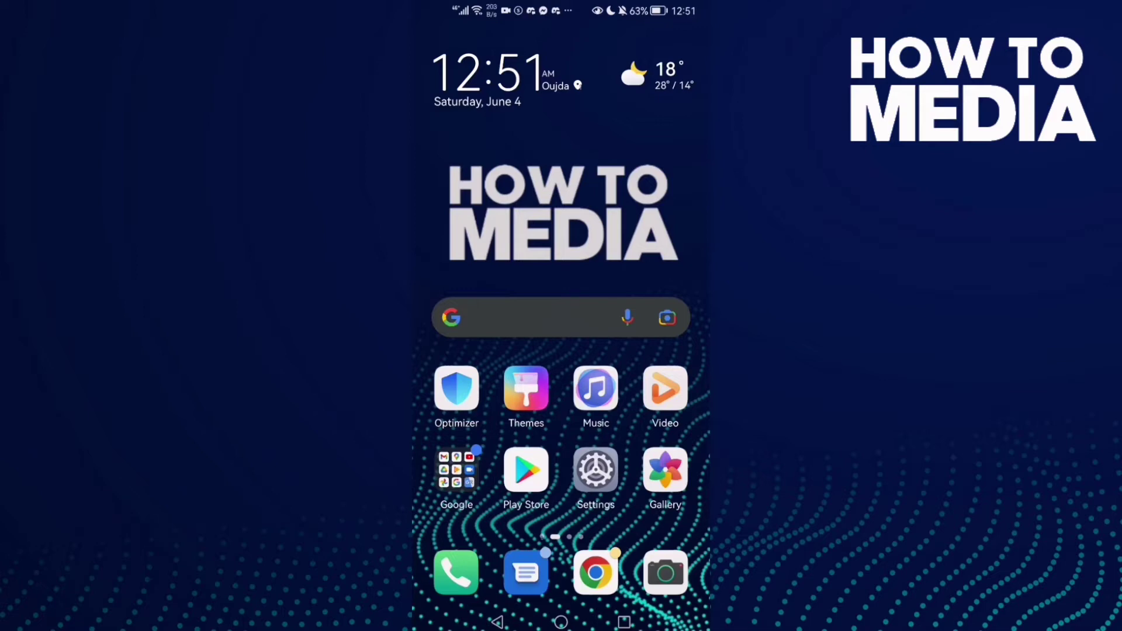
Step: Swipe to the home screen page that holds the Facebook Lite icon
{"action": "left_click_drag", "start_coordinate": [649, 395], "coordinate": [456, 395]}
Step: Launch Facebook Lite and reach Settings & privacy from the main menu
{"action": "left_click", "coordinate": [458, 60]}
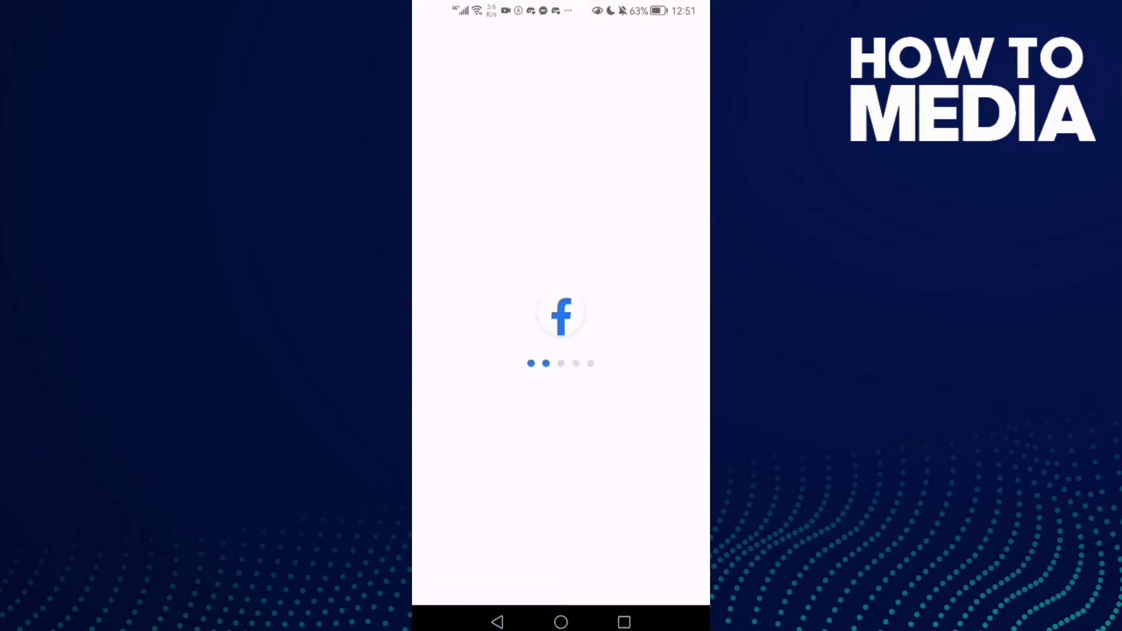
{"action": "left_click", "coordinate": [686, 39]}
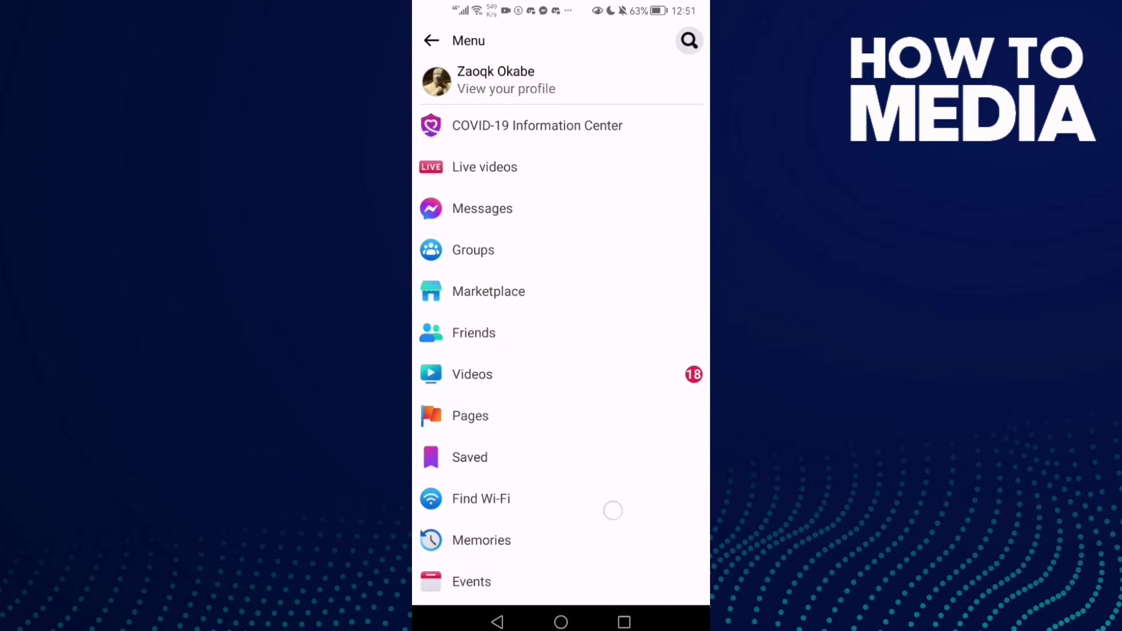
{"action": "scroll", "coordinate": [612, 511], "scroll_direction": "down", "scroll_amount": 10}
{"action": "scroll", "coordinate": [611, 259], "scroll_direction": "up", "scroll_amount": 2}
{"action": "left_click", "coordinate": [602, 251]}
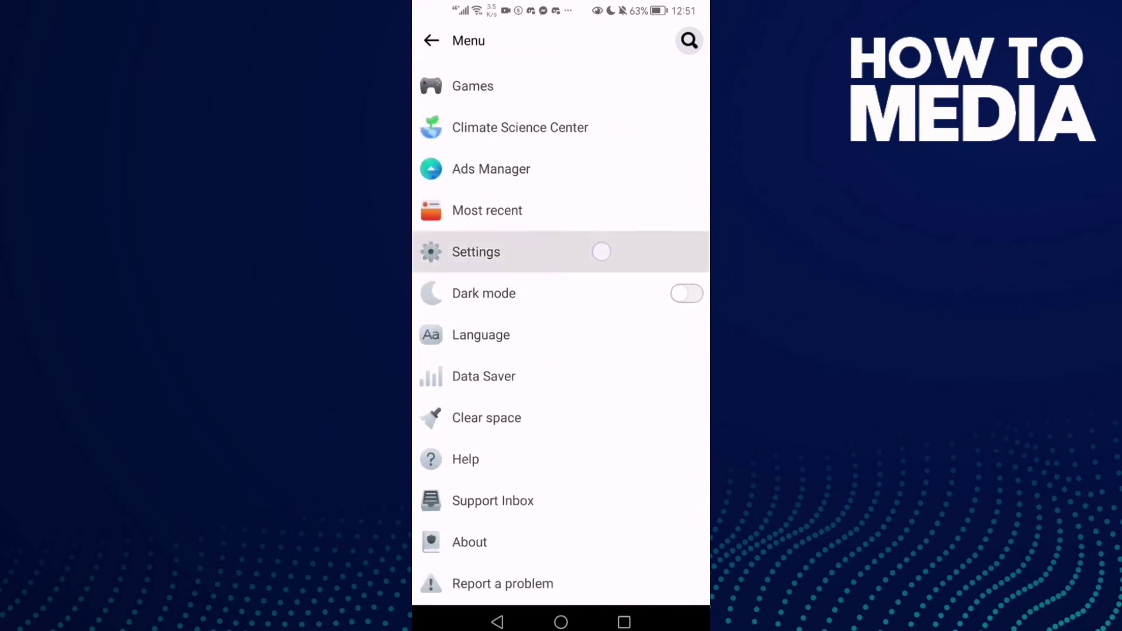
{"action": "scroll", "coordinate": [581, 406], "scroll_direction": "down", "scroll_amount": 2}
{"action": "scroll", "coordinate": [582, 406], "scroll_direction": "down", "scroll_amount": 10}
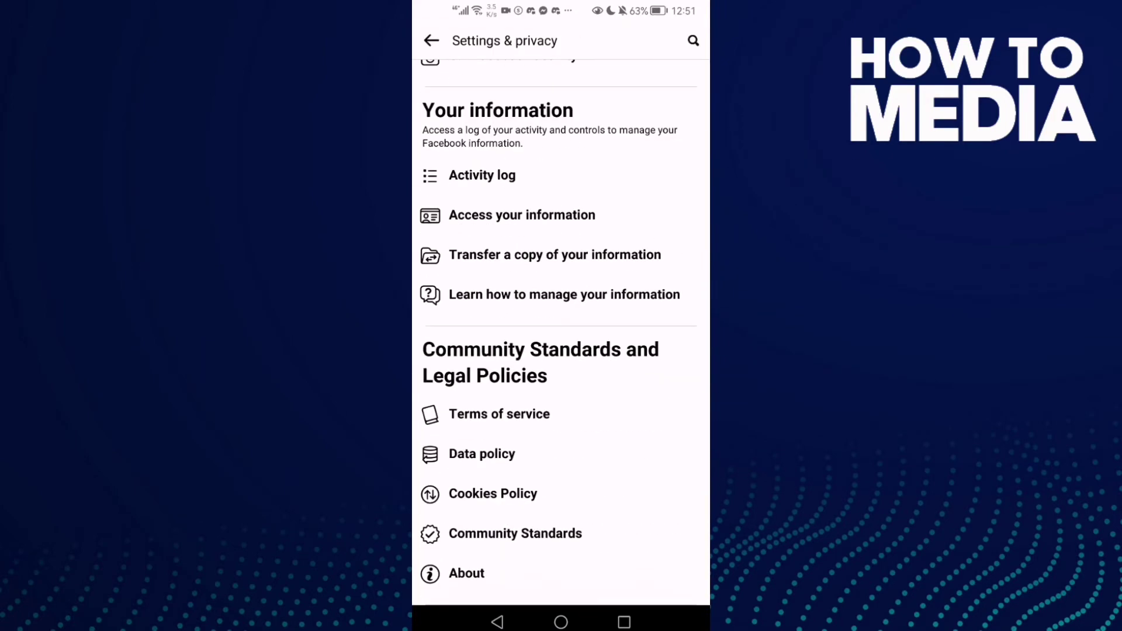
{"action": "scroll", "coordinate": [617, 358], "scroll_direction": "up", "scroll_amount": 2}
{"action": "scroll", "coordinate": [617, 358], "scroll_direction": "up", "scroll_amount": 3}
{"action": "scroll", "coordinate": [658, 301], "scroll_direction": "down", "scroll_amount": 2}
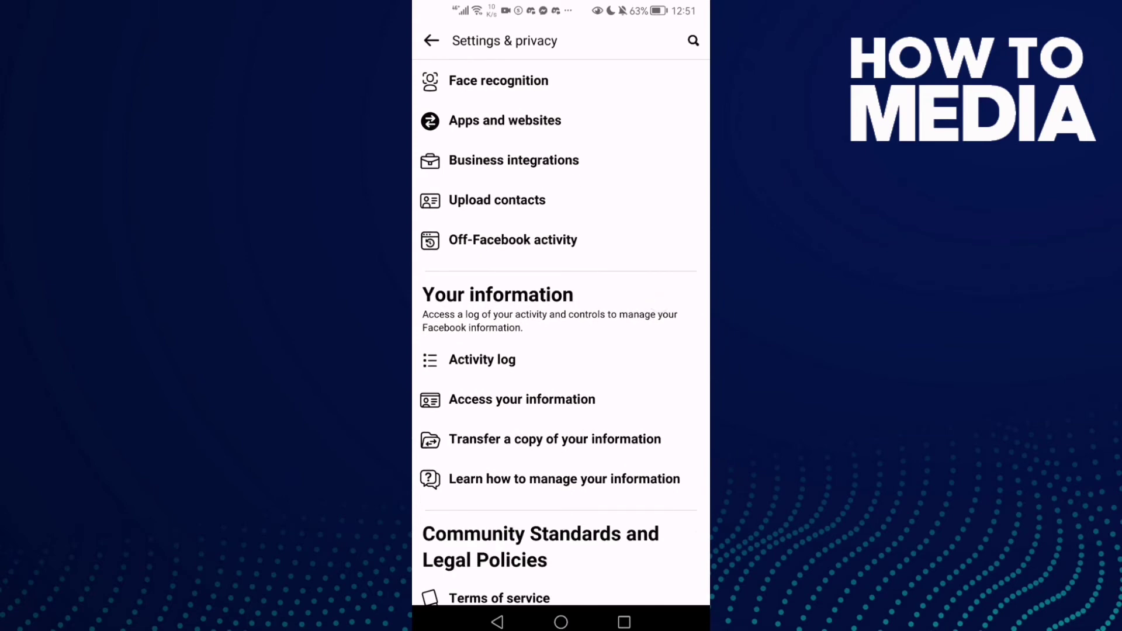
Step: In the Activity Log, expand Interactions and filter the list to Saved posts
{"action": "left_click", "coordinate": [594, 356]}
{"action": "scroll", "coordinate": [658, 326], "scroll_direction": "down", "scroll_amount": 1}
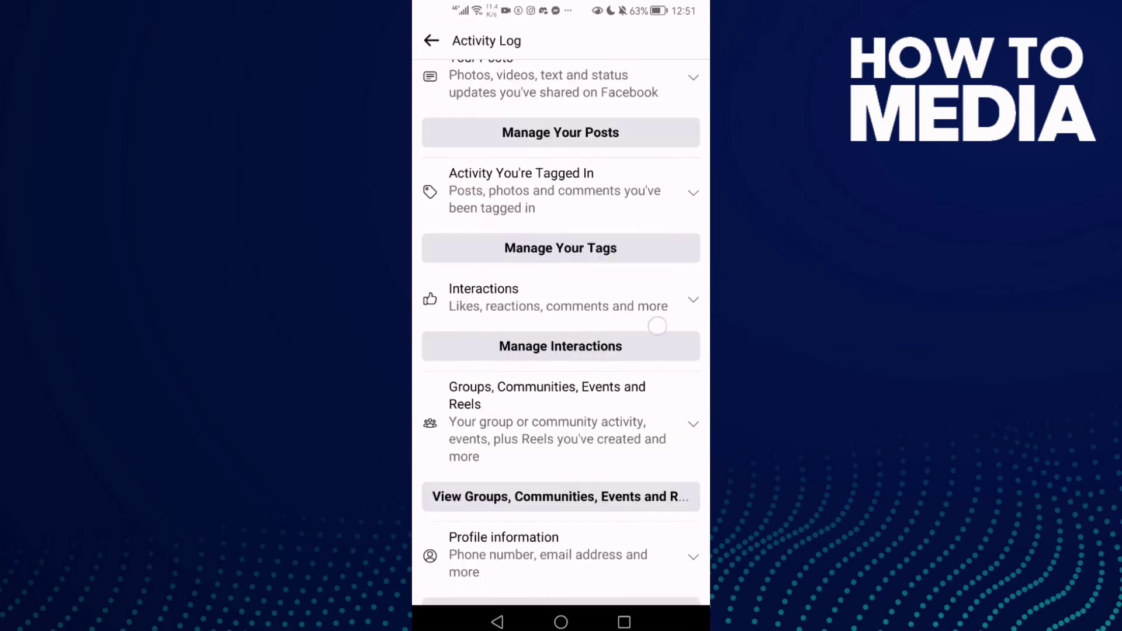
{"action": "scroll", "coordinate": [657, 326], "scroll_direction": "down", "scroll_amount": 4}
{"action": "scroll", "coordinate": [651, 320], "scroll_direction": "up", "scroll_amount": 2}
{"action": "scroll", "coordinate": [626, 439], "scroll_direction": "up", "scroll_amount": 2}
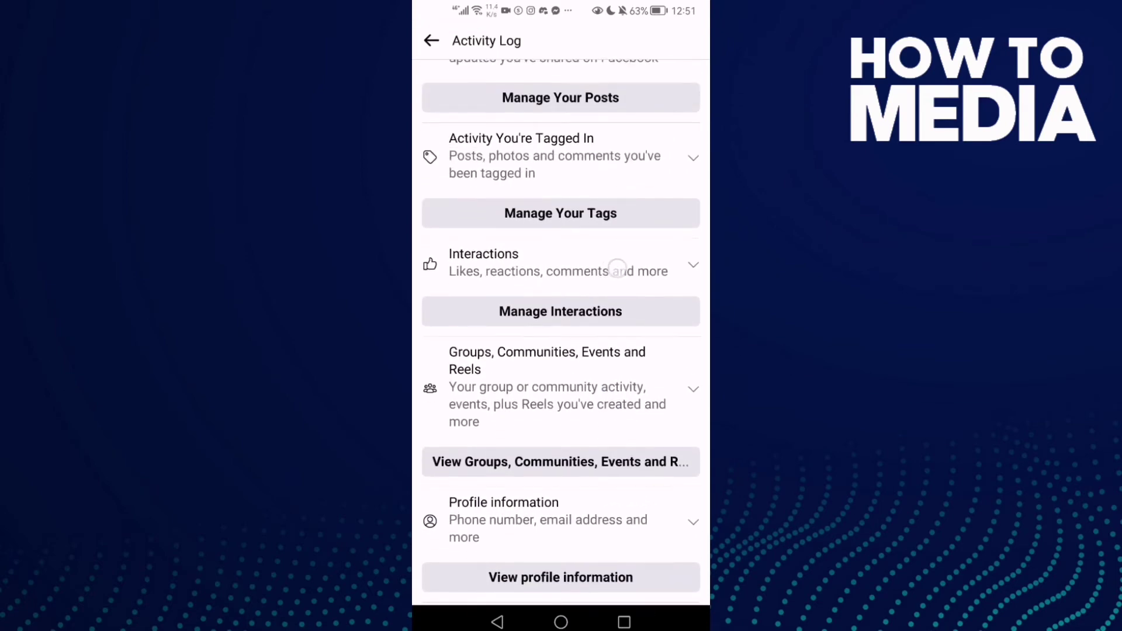
{"action": "left_click", "coordinate": [618, 264]}
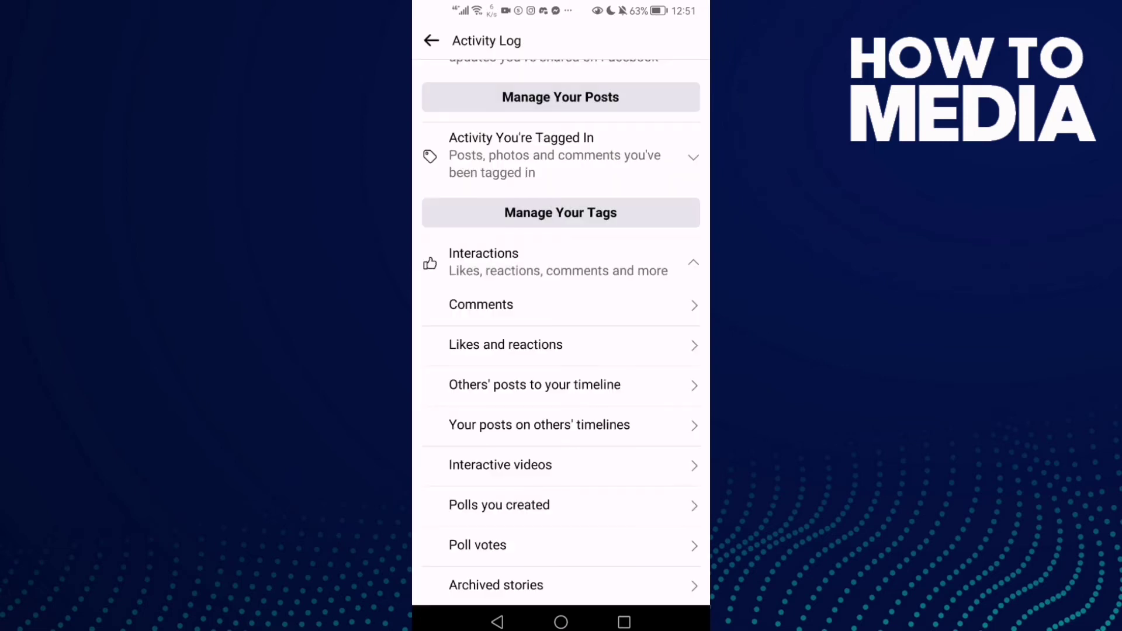
{"action": "scroll", "coordinate": [656, 328], "scroll_direction": "down", "scroll_amount": 1}
{"action": "scroll", "coordinate": [656, 328], "scroll_direction": "down", "scroll_amount": 1}
{"action": "scroll", "coordinate": [657, 327], "scroll_direction": "down", "scroll_amount": 2}
{"action": "scroll", "coordinate": [659, 306], "scroll_direction": "down", "scroll_amount": 1}
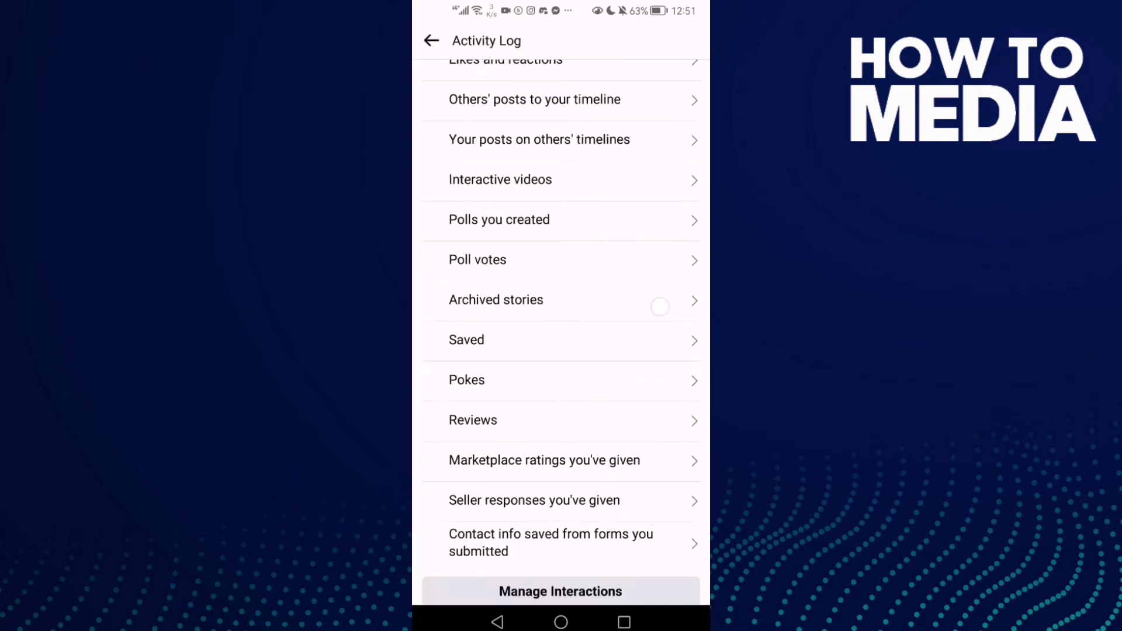
{"action": "scroll", "coordinate": [659, 305], "scroll_direction": "down", "scroll_amount": 1}
{"action": "scroll", "coordinate": [649, 324], "scroll_direction": "down", "scroll_amount": 1}
{"action": "scroll", "coordinate": [644, 318], "scroll_direction": "up", "scroll_amount": 2}
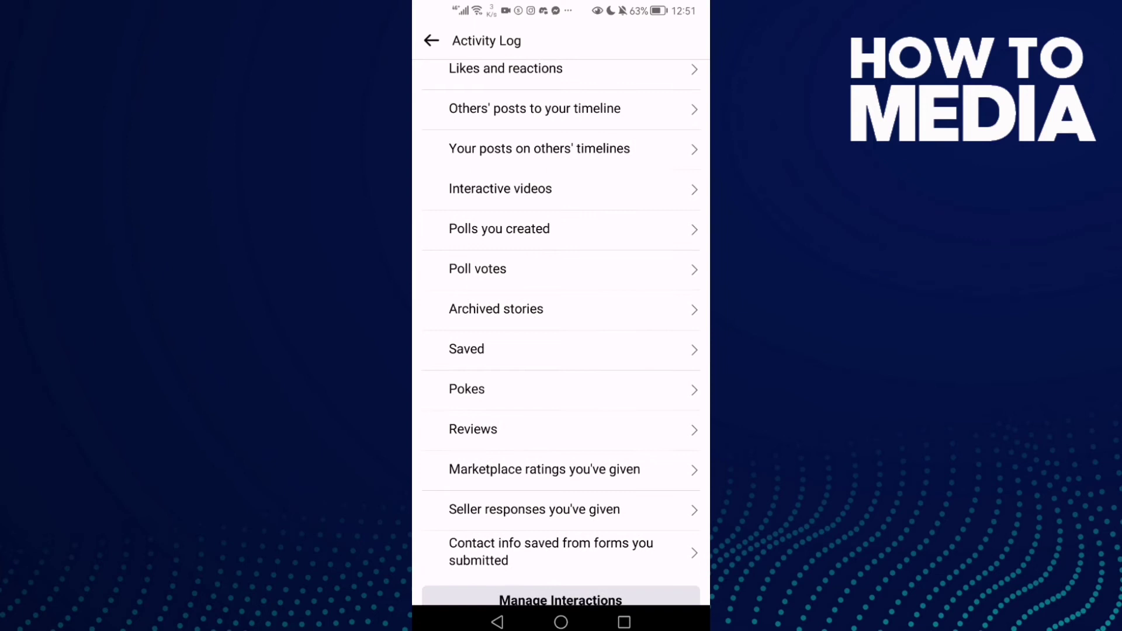
{"action": "scroll", "coordinate": [561, 346], "scroll_direction": "down", "scroll_amount": 1}
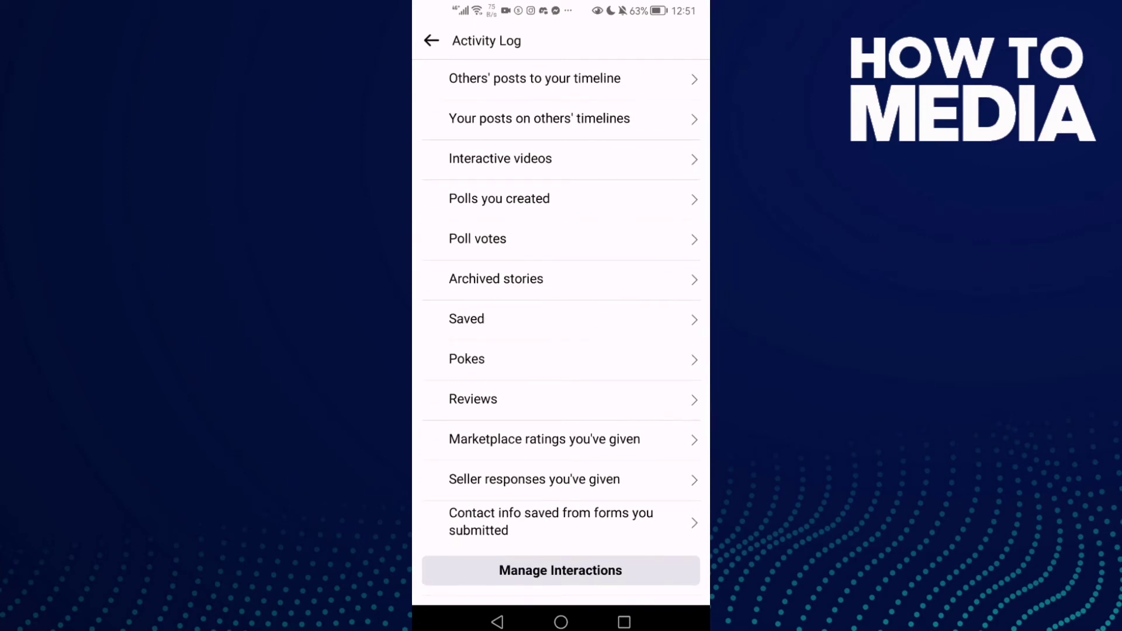
{"action": "left_click", "coordinate": [555, 322]}
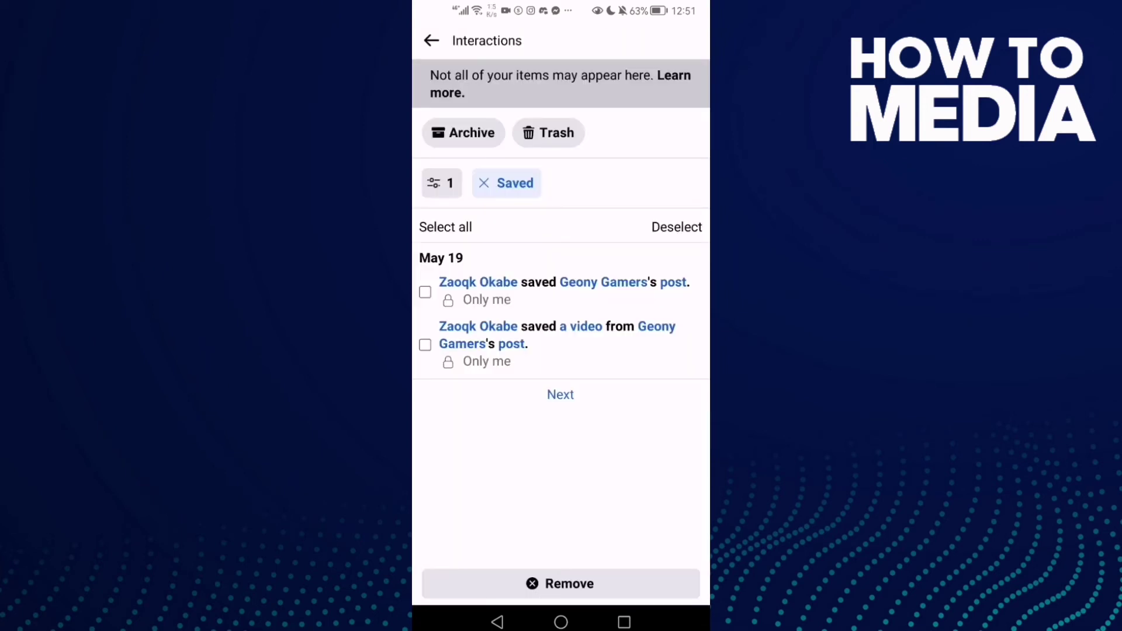